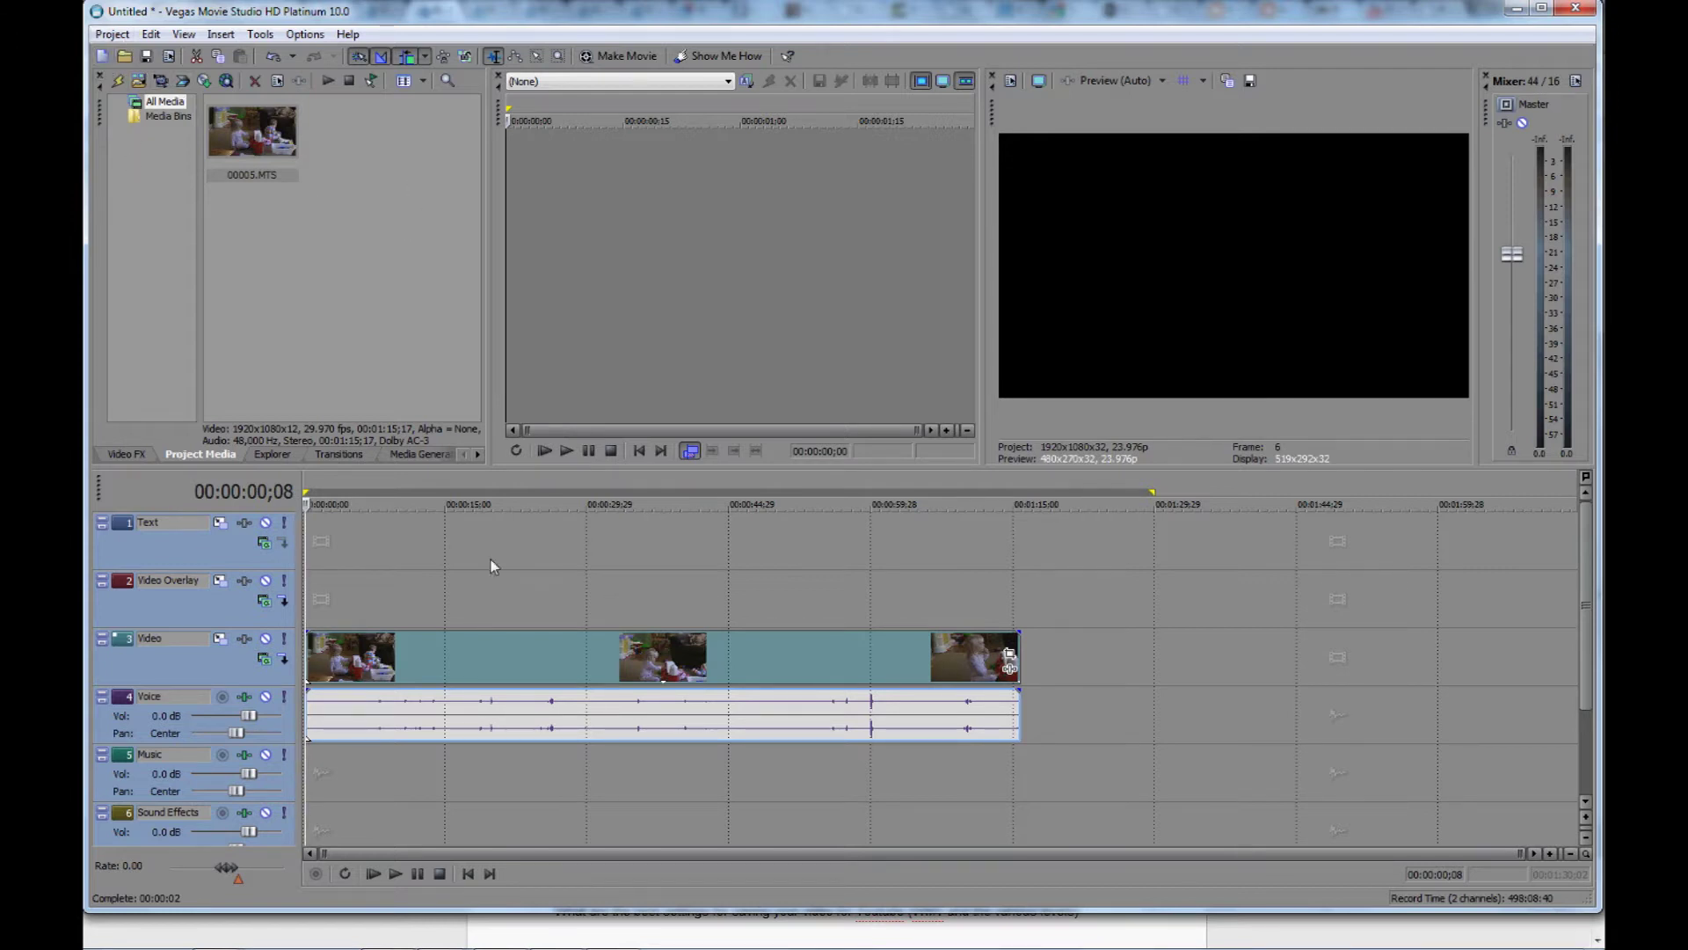
Step: Place the timeline cursor at 00:00:17;29, where the two children are playing
left_click(473, 665)
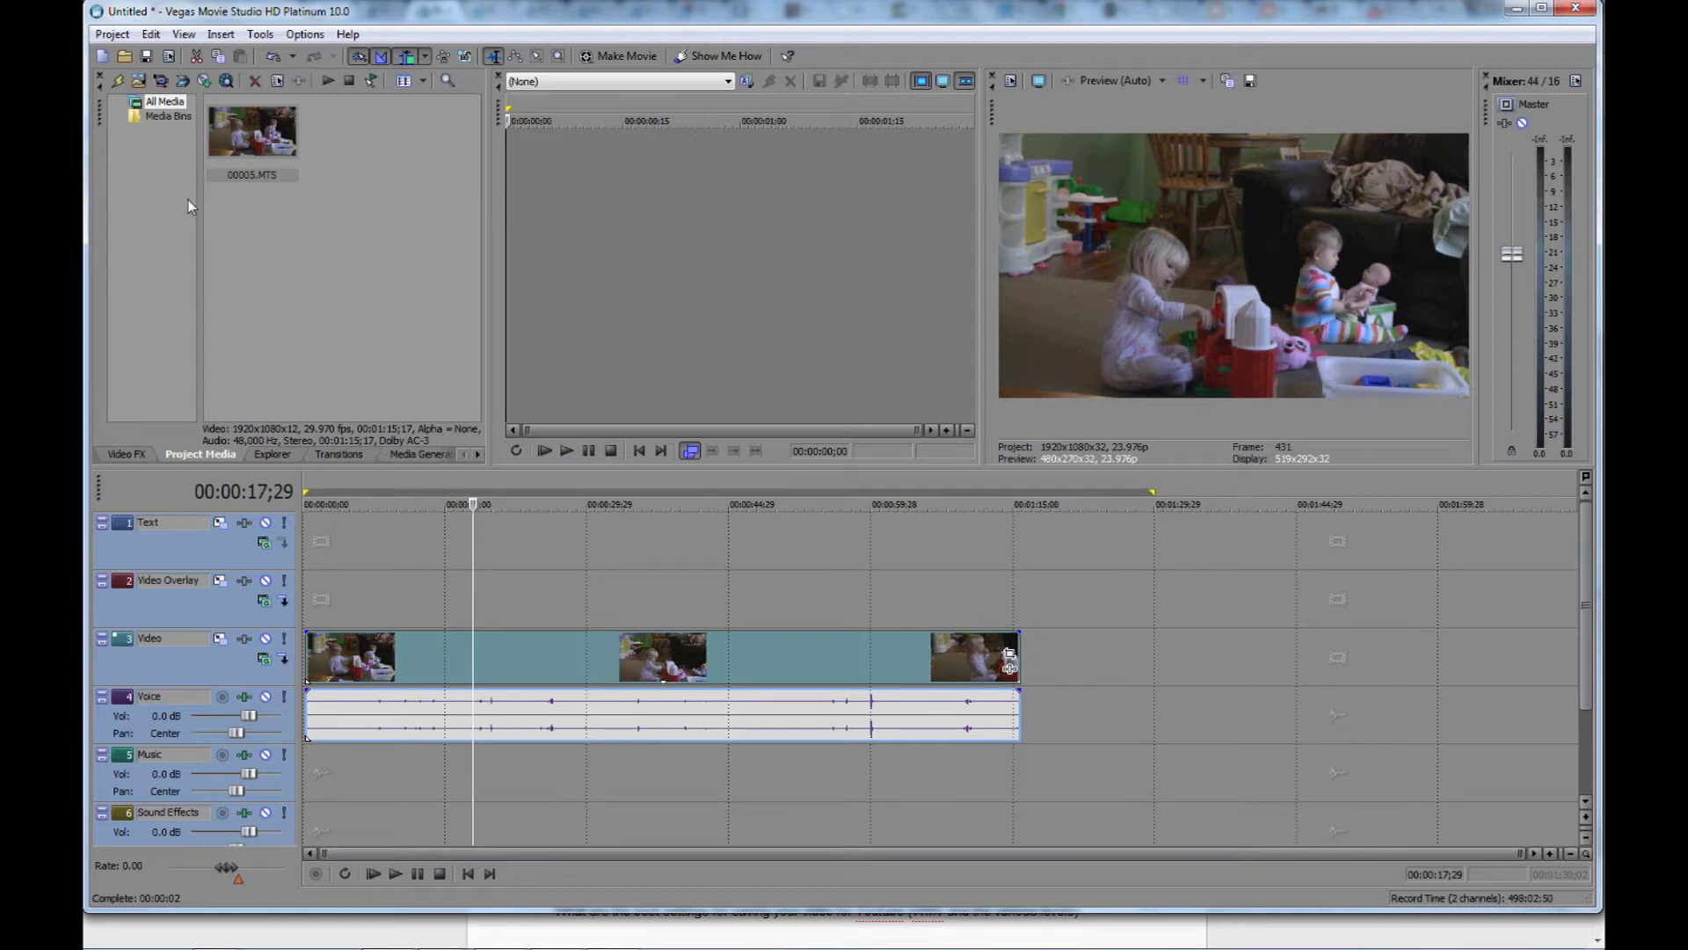
left_click(117, 40)
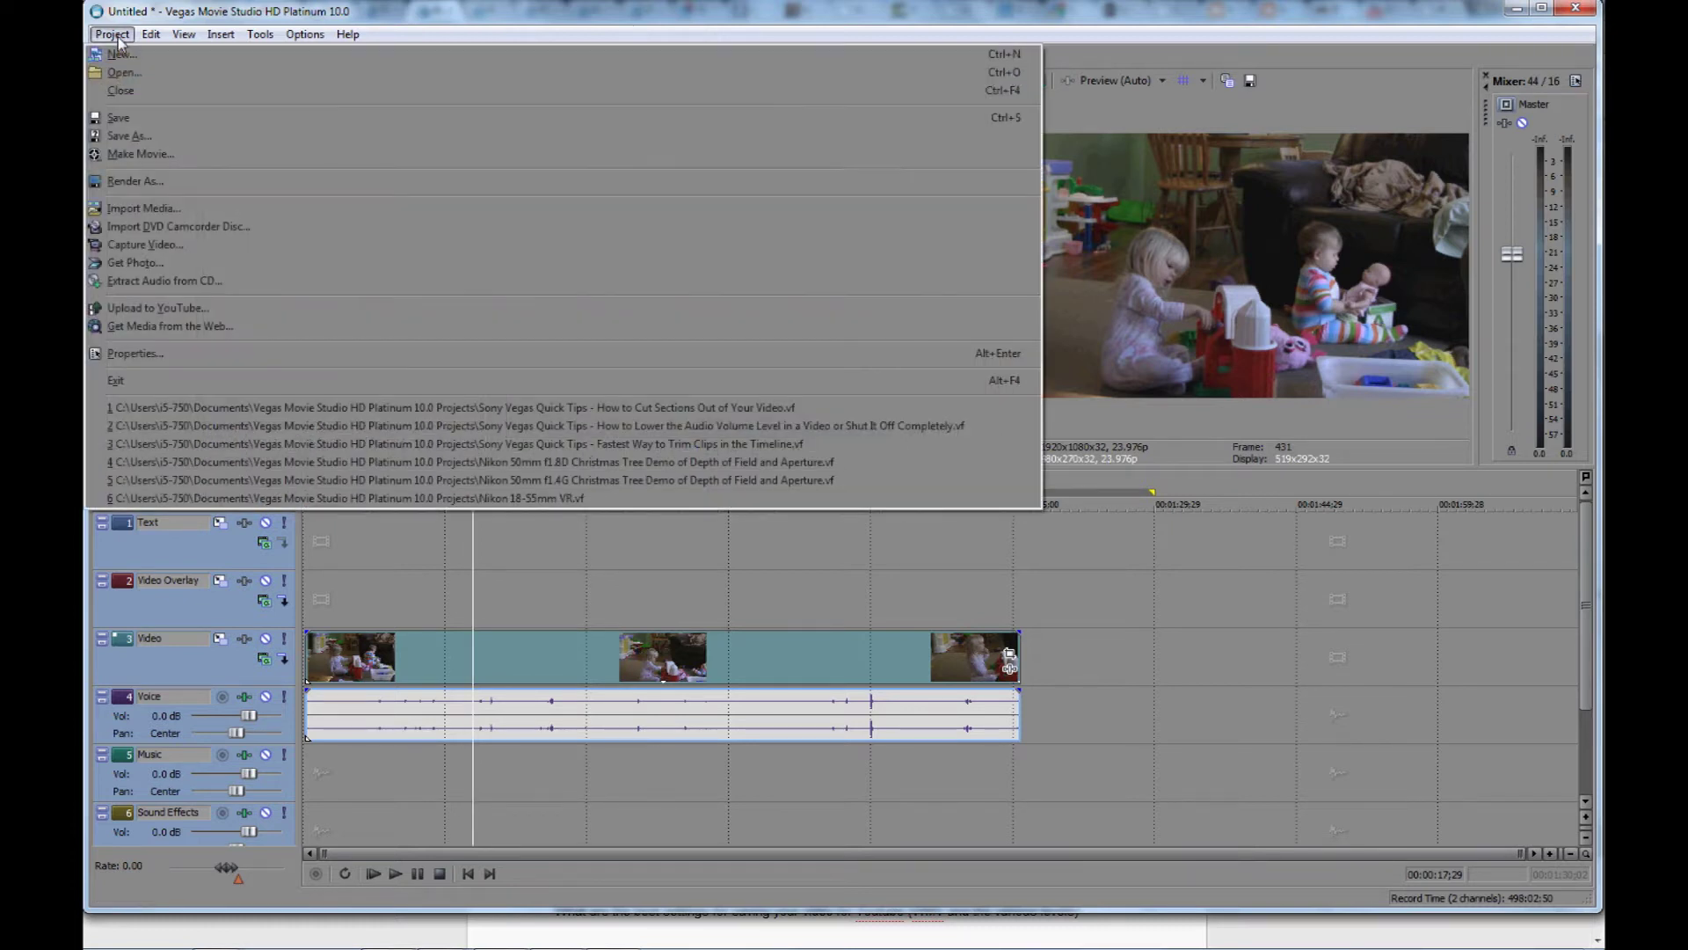
Step: Drag the Levels effect from the Video FX list onto the 00005 clip's video event
left_click(429, 22)
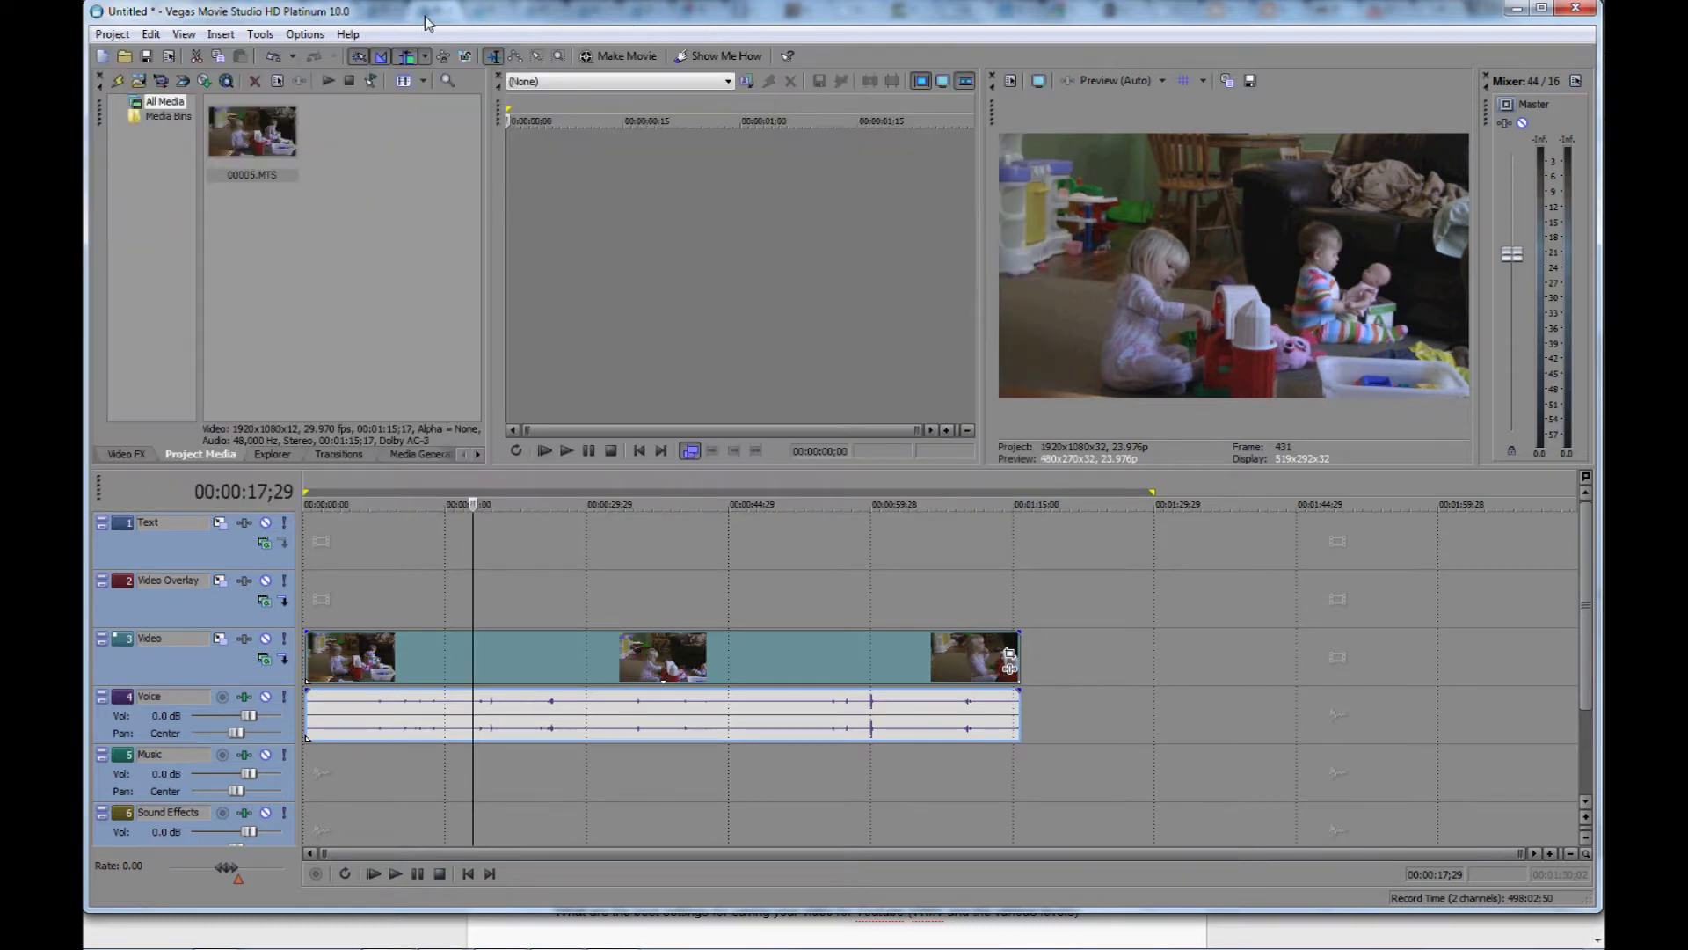
left_click(127, 454)
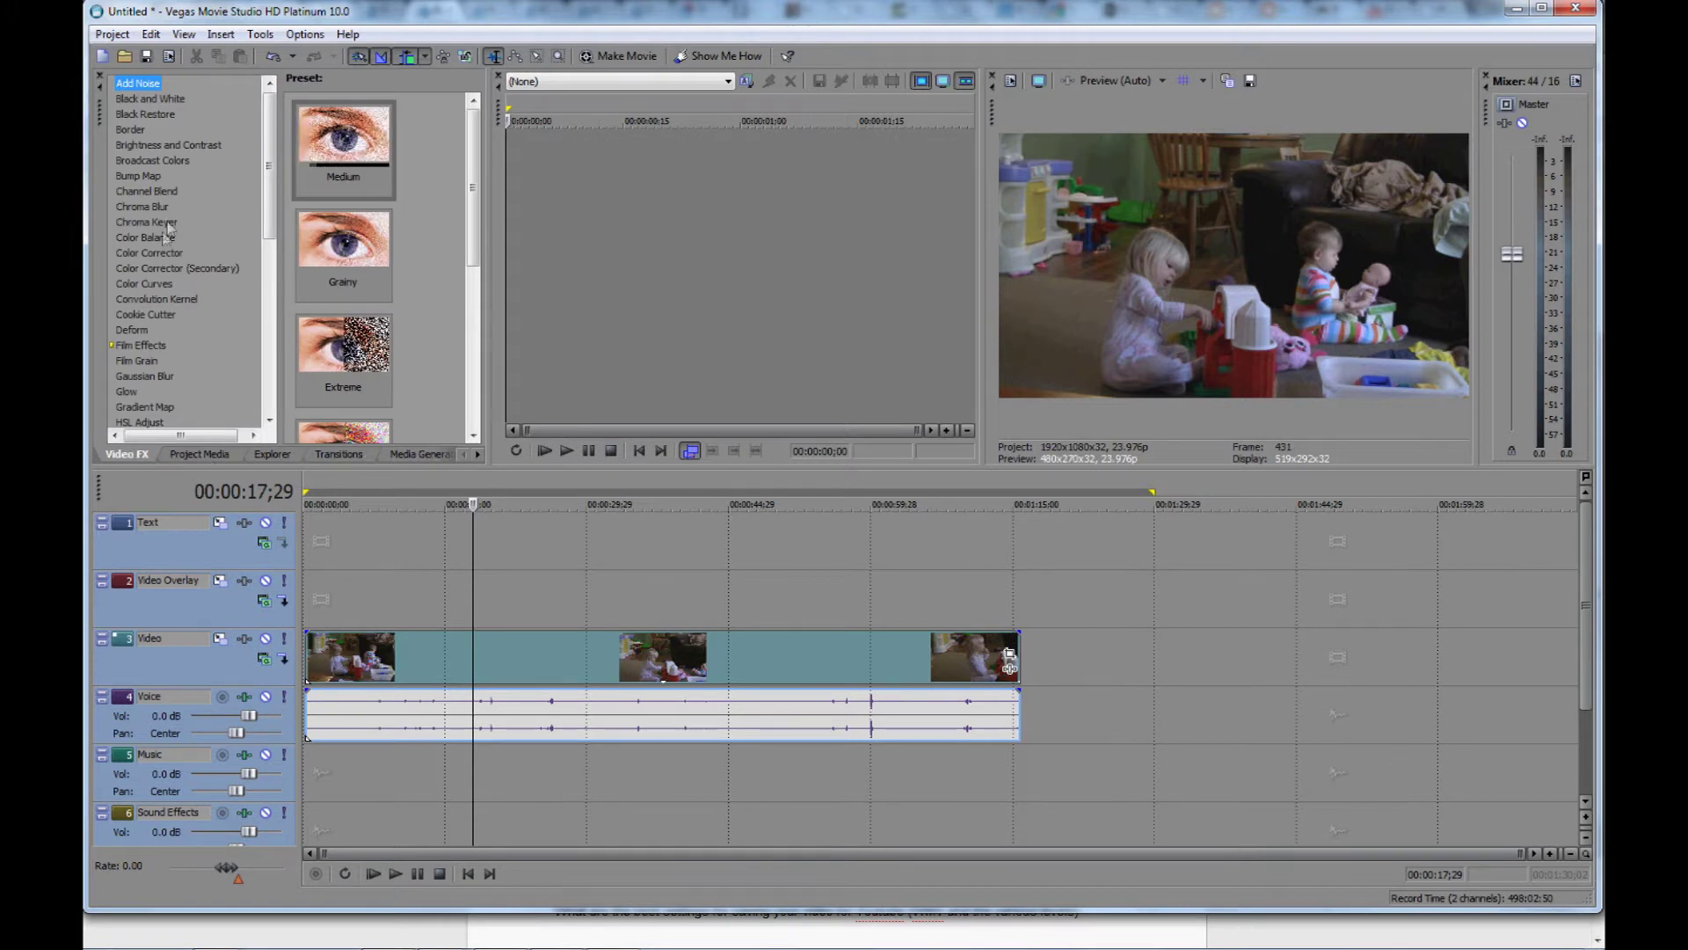
left_click_drag(269, 198, 271, 268)
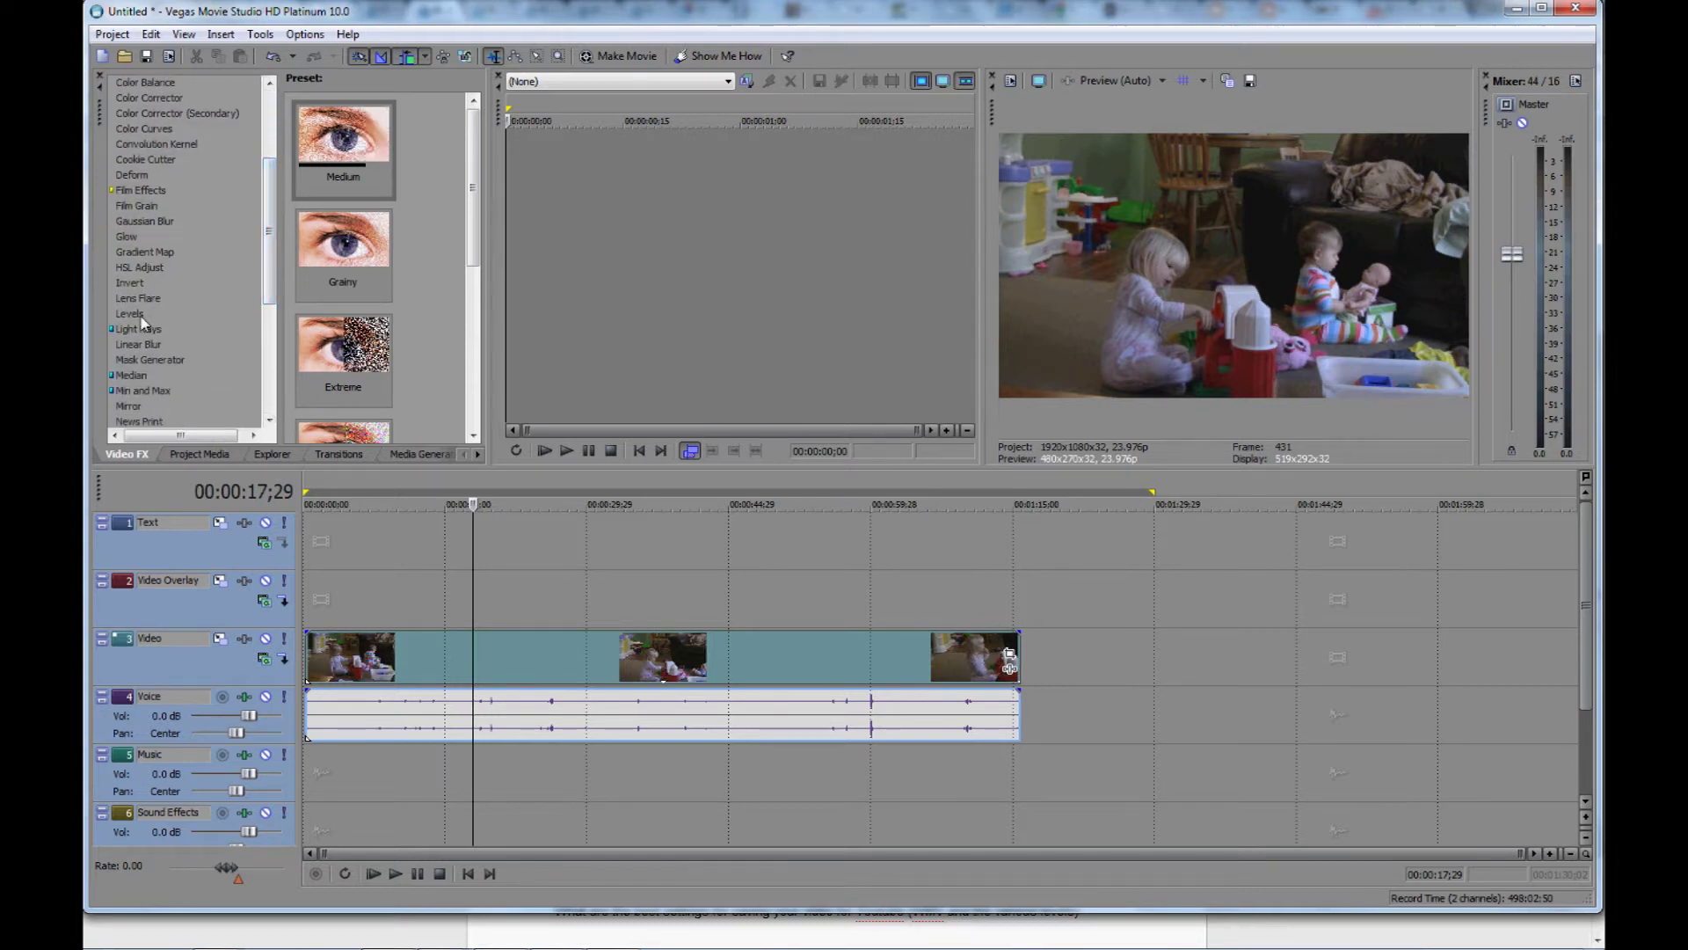
left_click(134, 314)
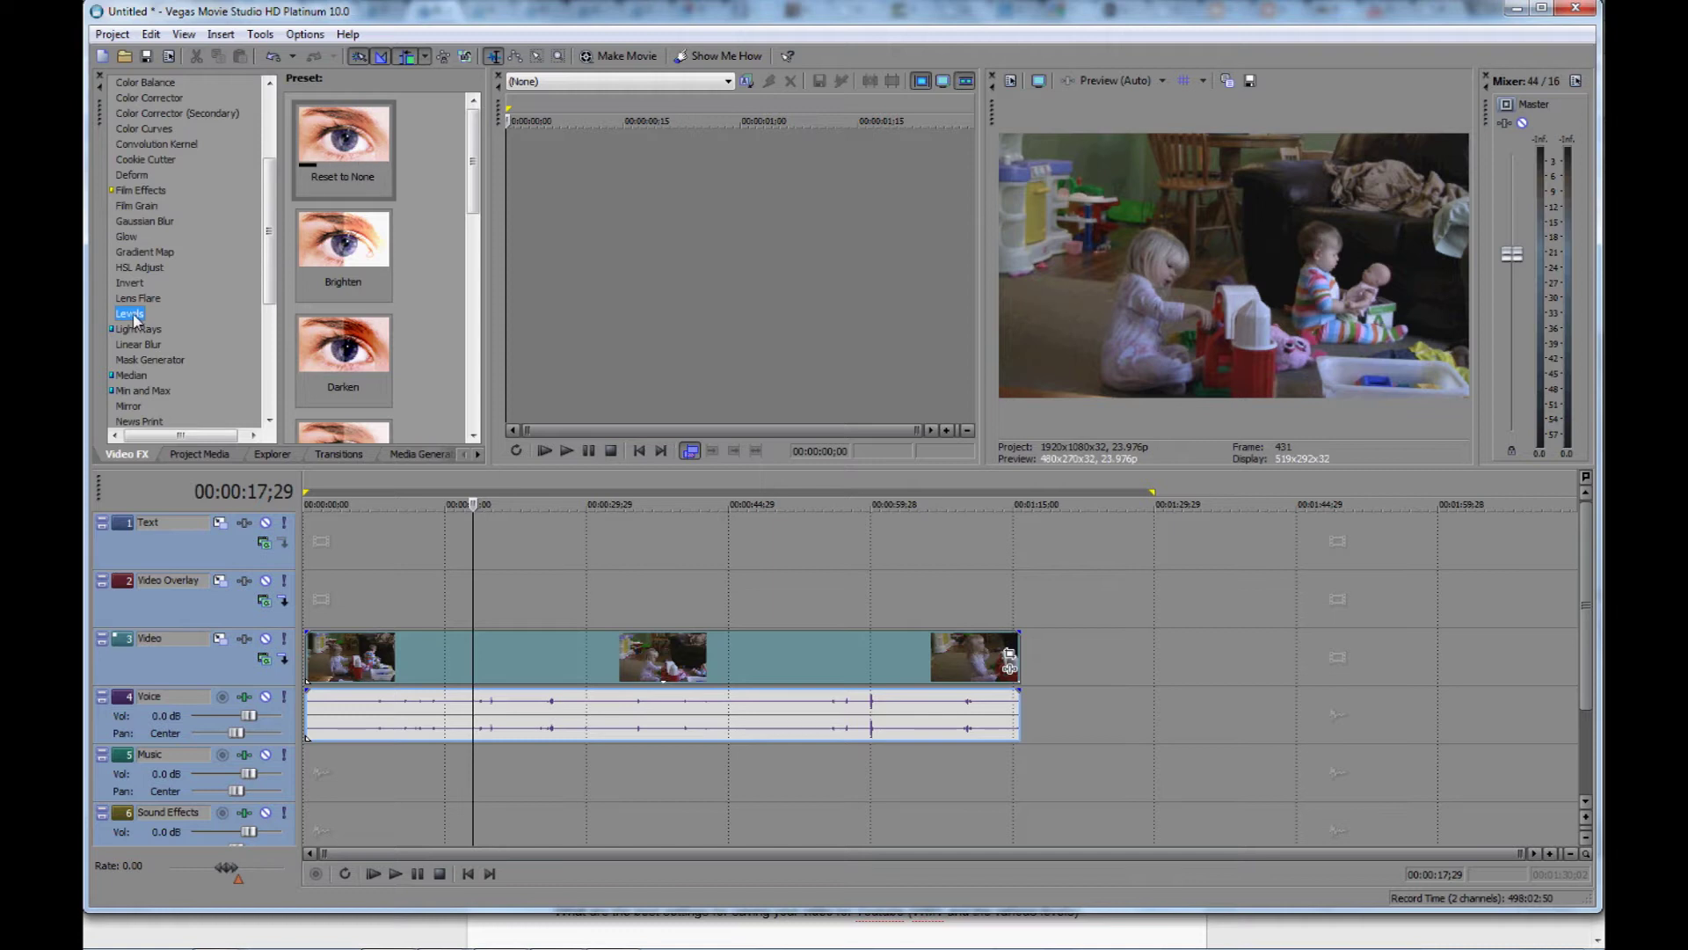
left_click_drag(136, 317, 328, 657)
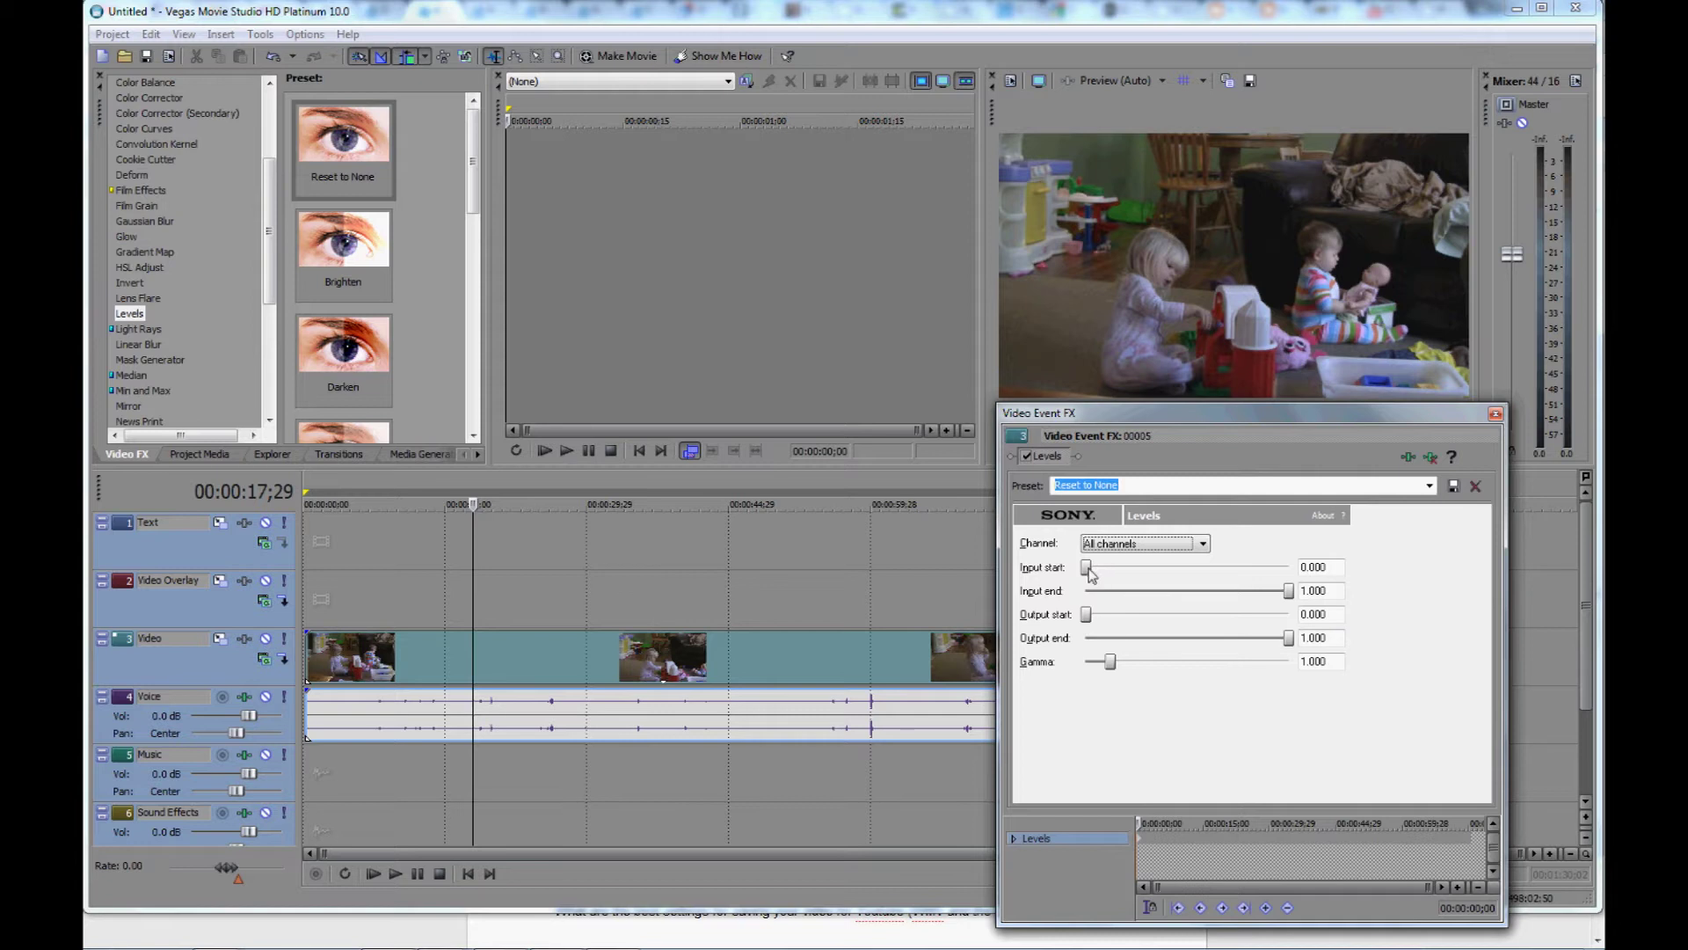
mouse_move(1089, 570)
left_mouse_down()
mouse_move(1132, 576)
mouse_move(1089, 577)
left_mouse_up()
mouse_move(1088, 576)
left_mouse_down()
mouse_move(1121, 577)
mouse_move(1087, 578)
left_mouse_up()
left_click(1290, 592)
Step: Set Levels input end to 0.816 and output start to 0.035
left_click(1289, 591)
left_click_drag(1290, 596, 1253, 600)
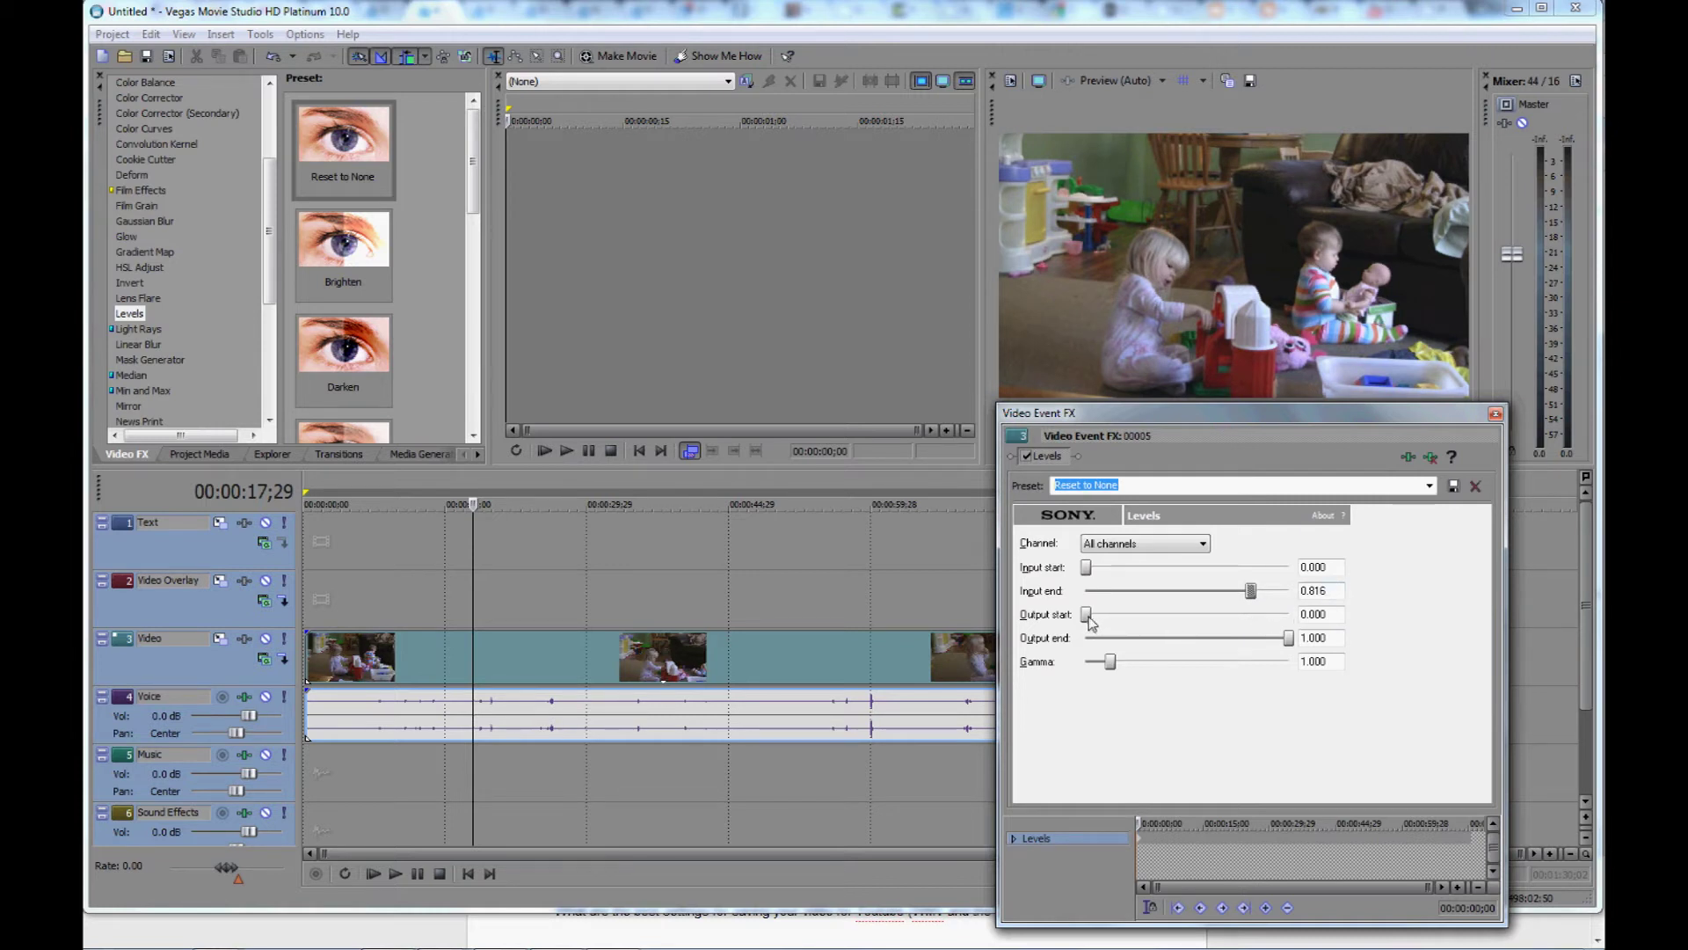
mouse_move(1088, 617)
left_mouse_down()
mouse_move(1132, 628)
mouse_move(1095, 628)
left_mouse_up()
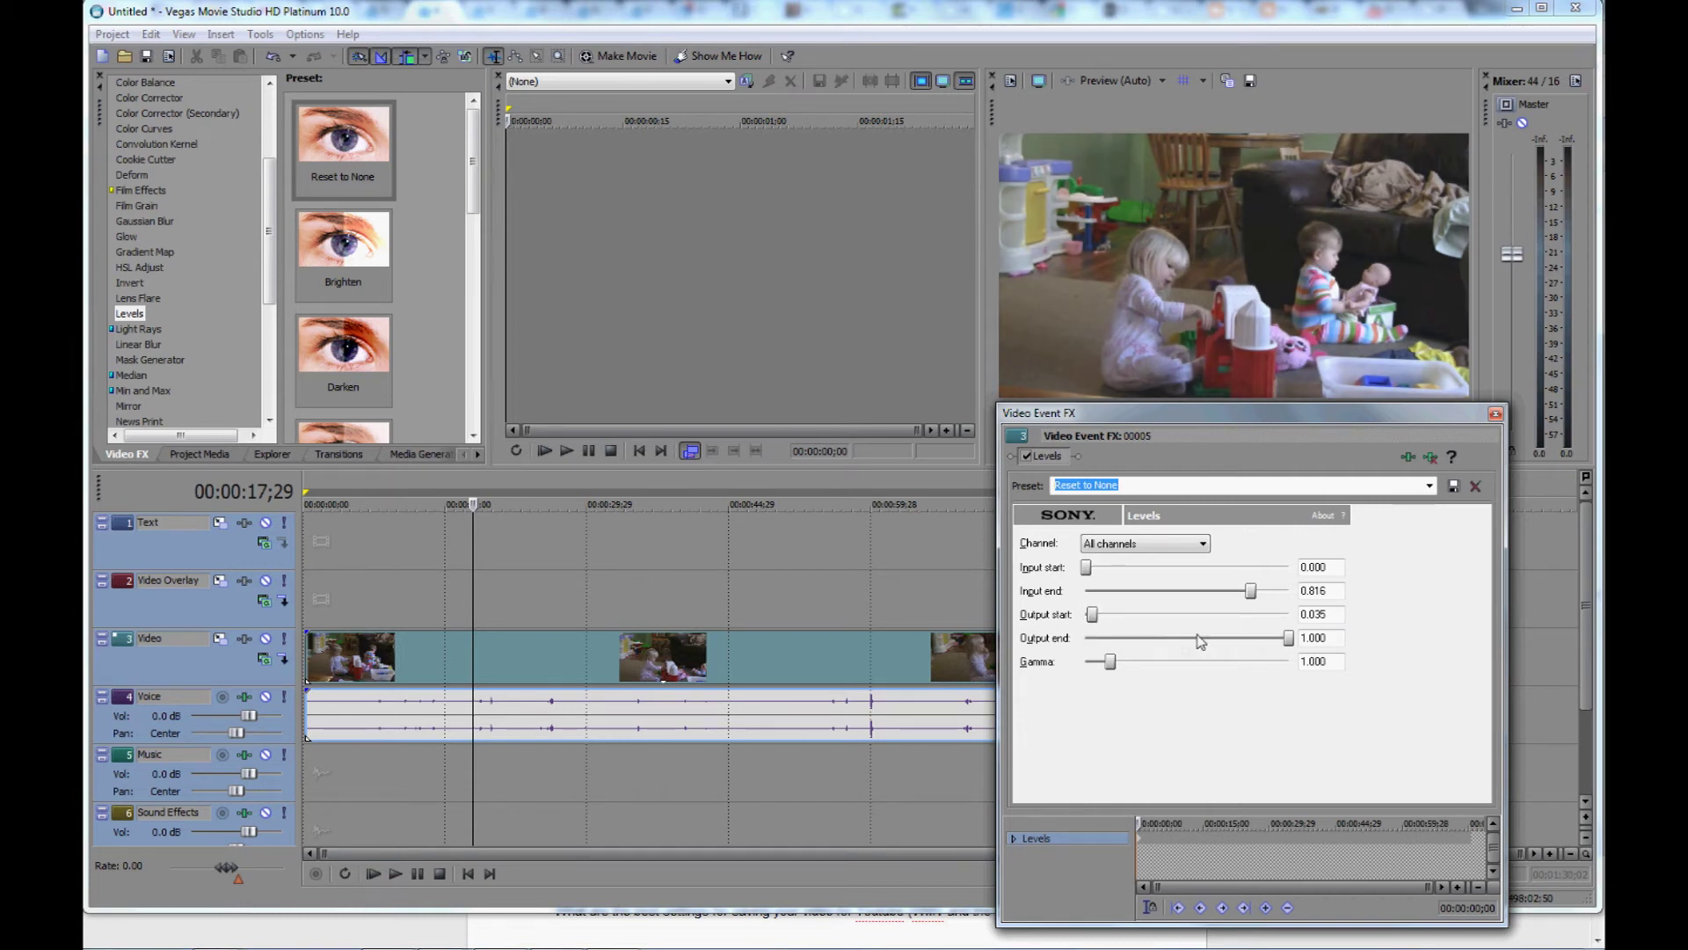
Step: Try adjusting output end and gamma, then reset gamma to 1.000
mouse_move(1291, 643)
left_mouse_down()
mouse_move(1235, 652)
mouse_move(1306, 645)
left_mouse_up()
left_click_drag(1110, 666, 1126, 677)
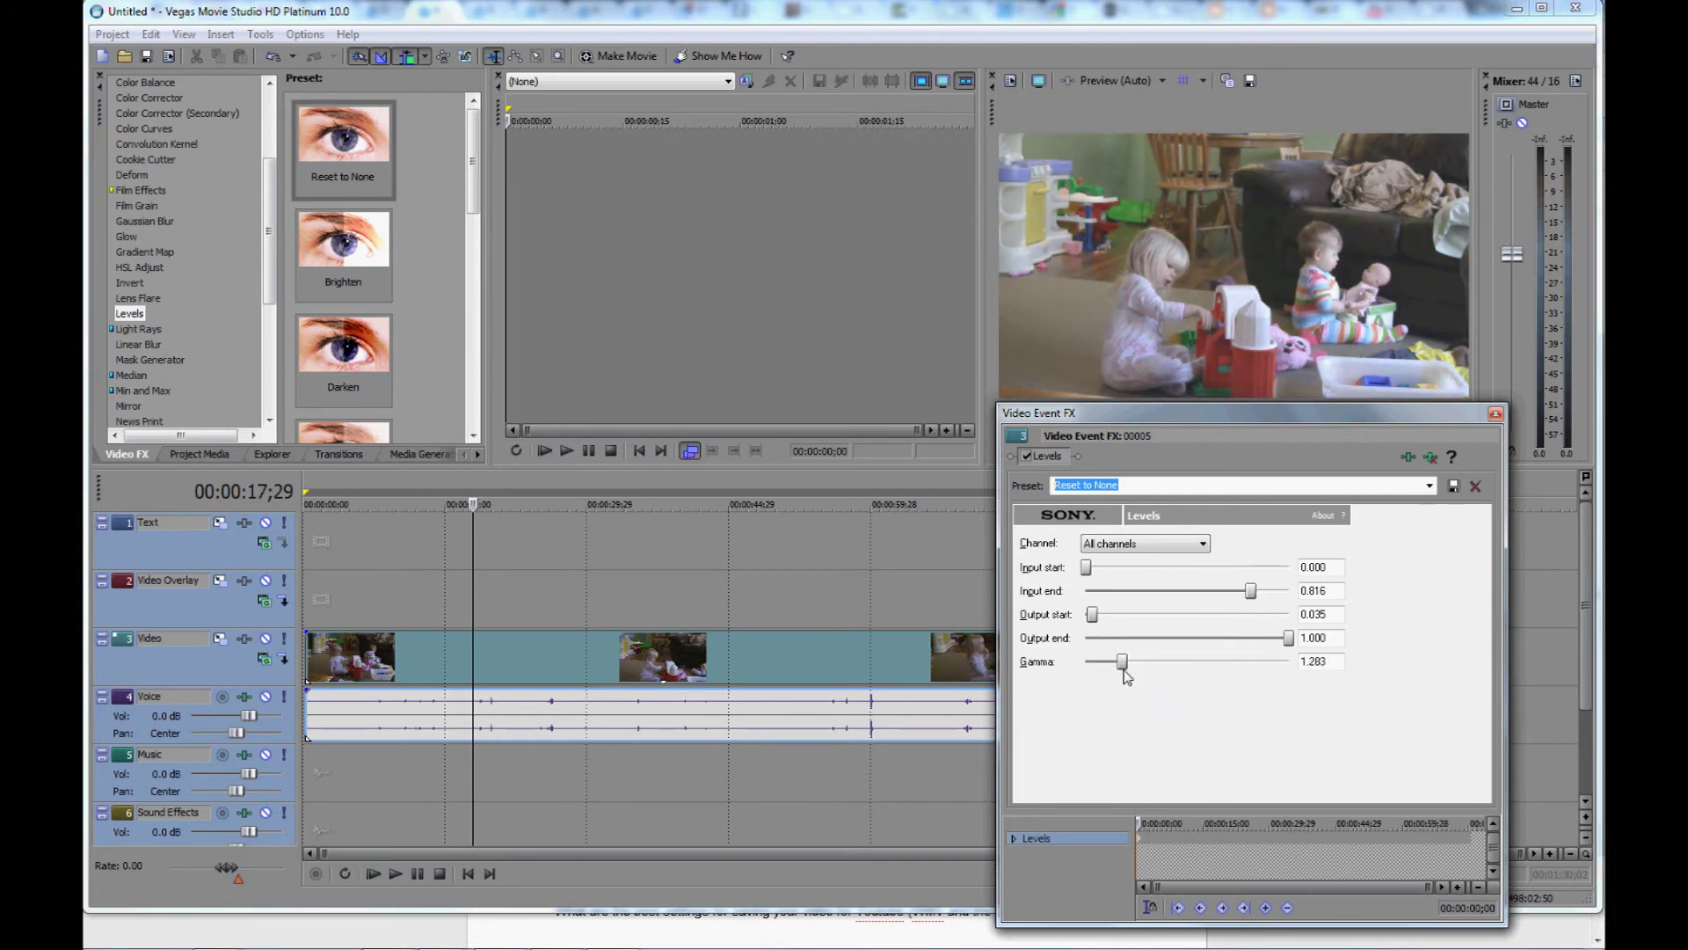
left_click_drag(1126, 677, 1115, 677)
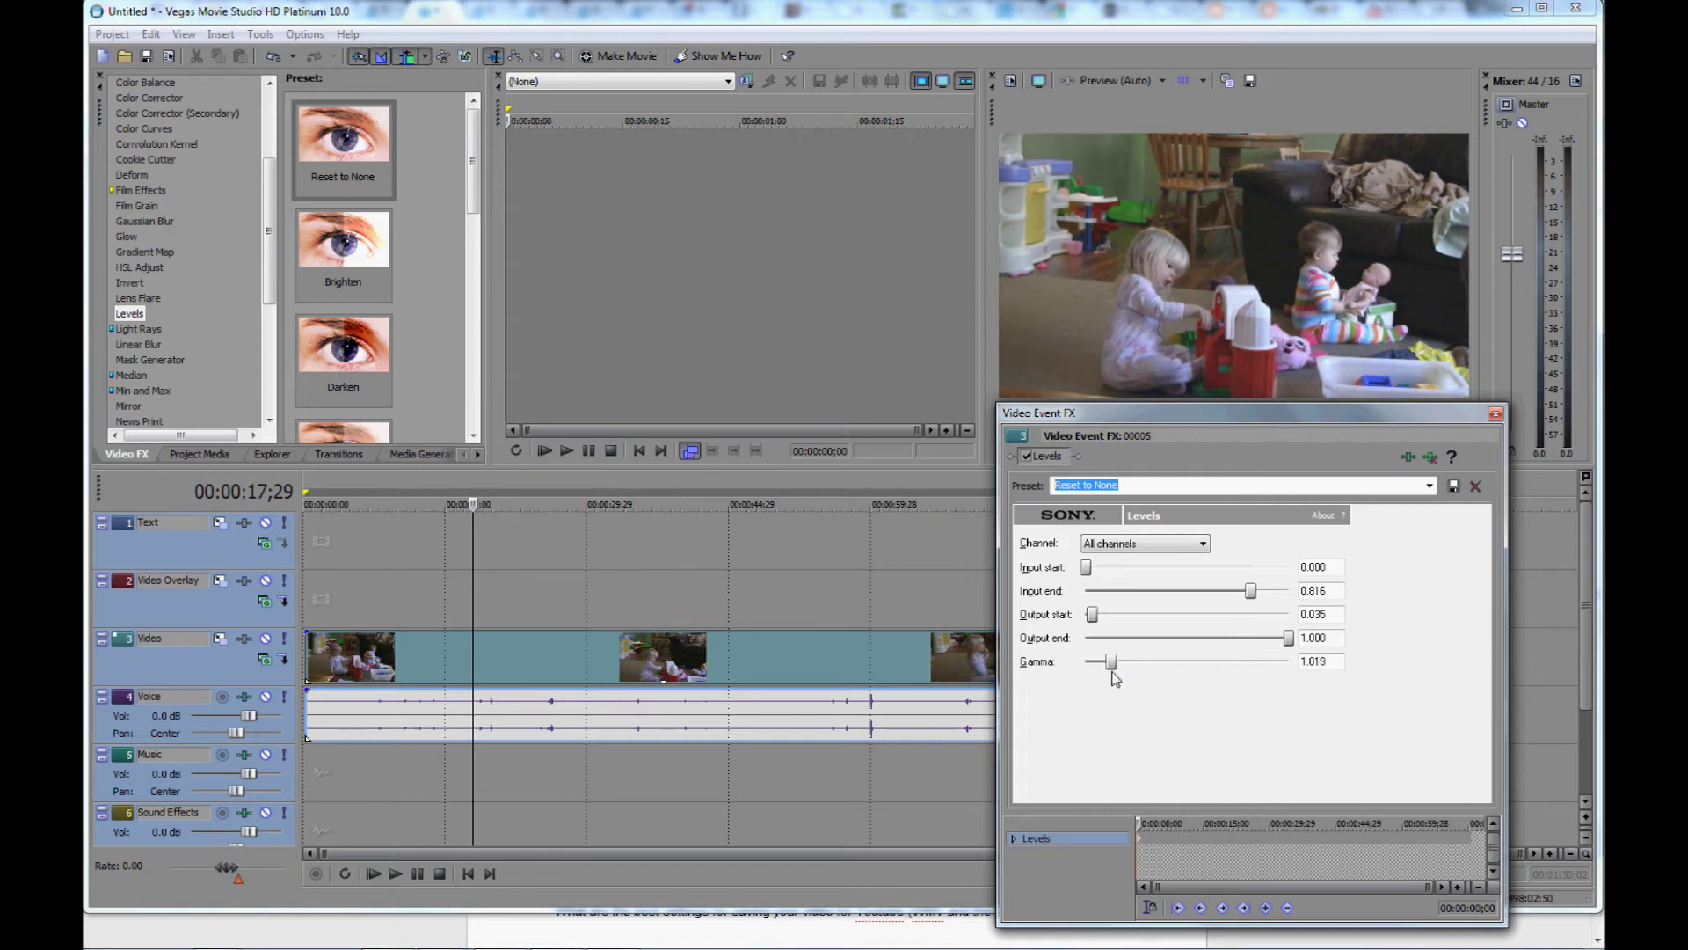
left_click(1335, 663)
type("1.000")
key("Return")
left_click(1207, 550)
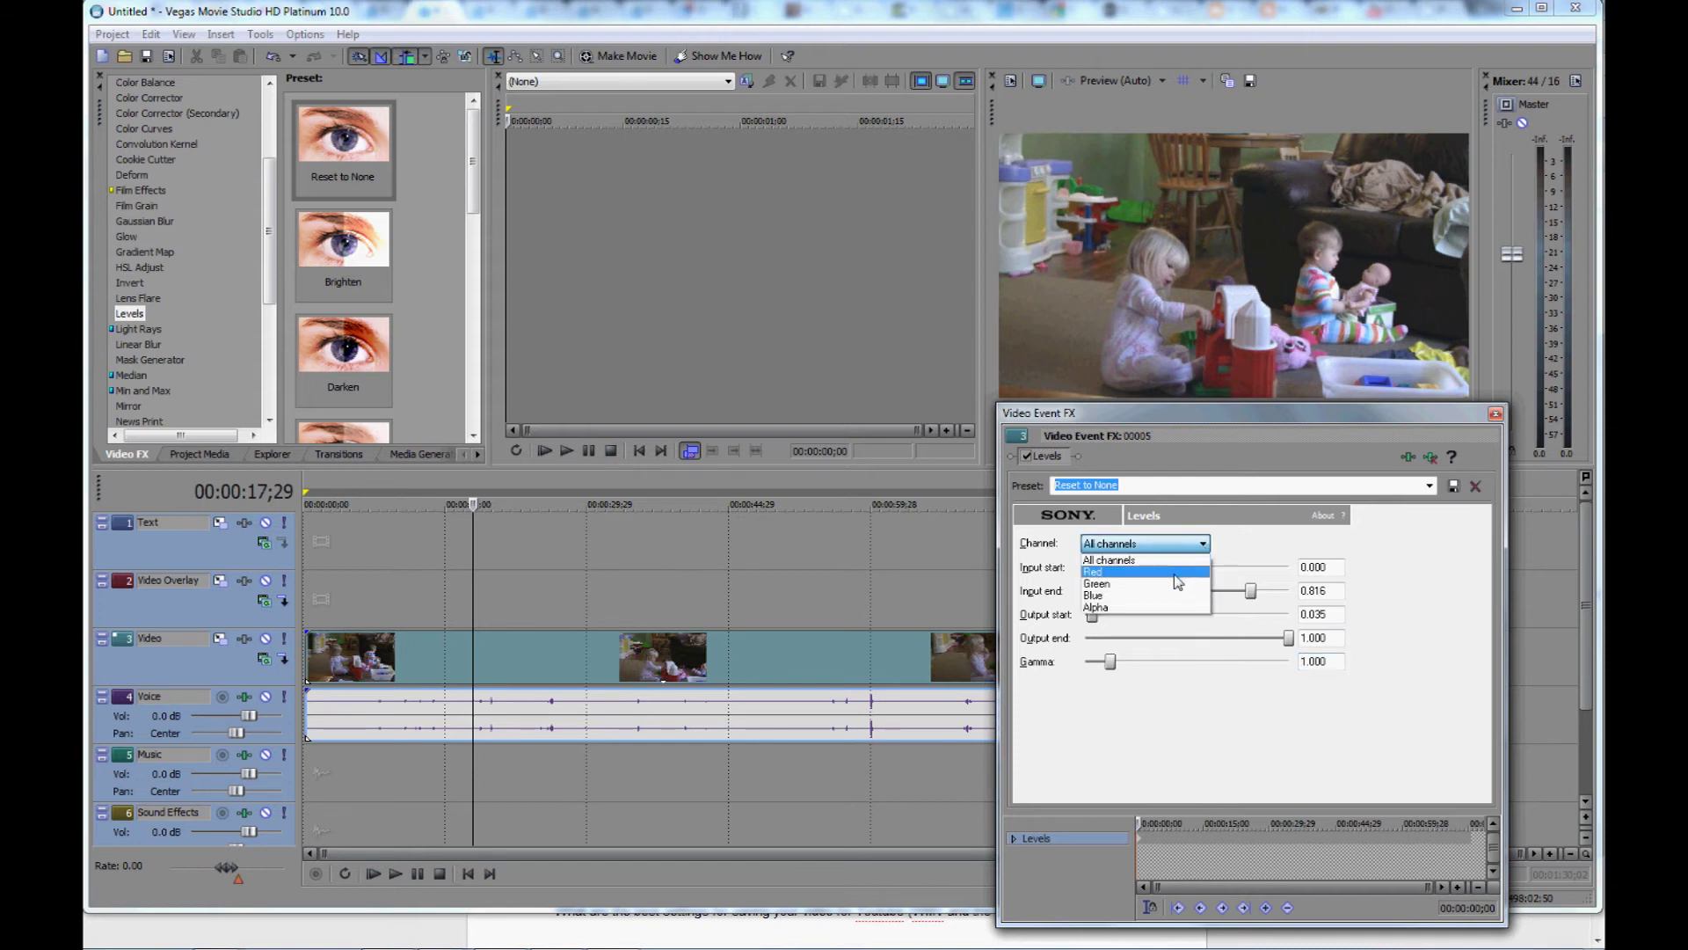
left_click(1179, 573)
left_click(1202, 544)
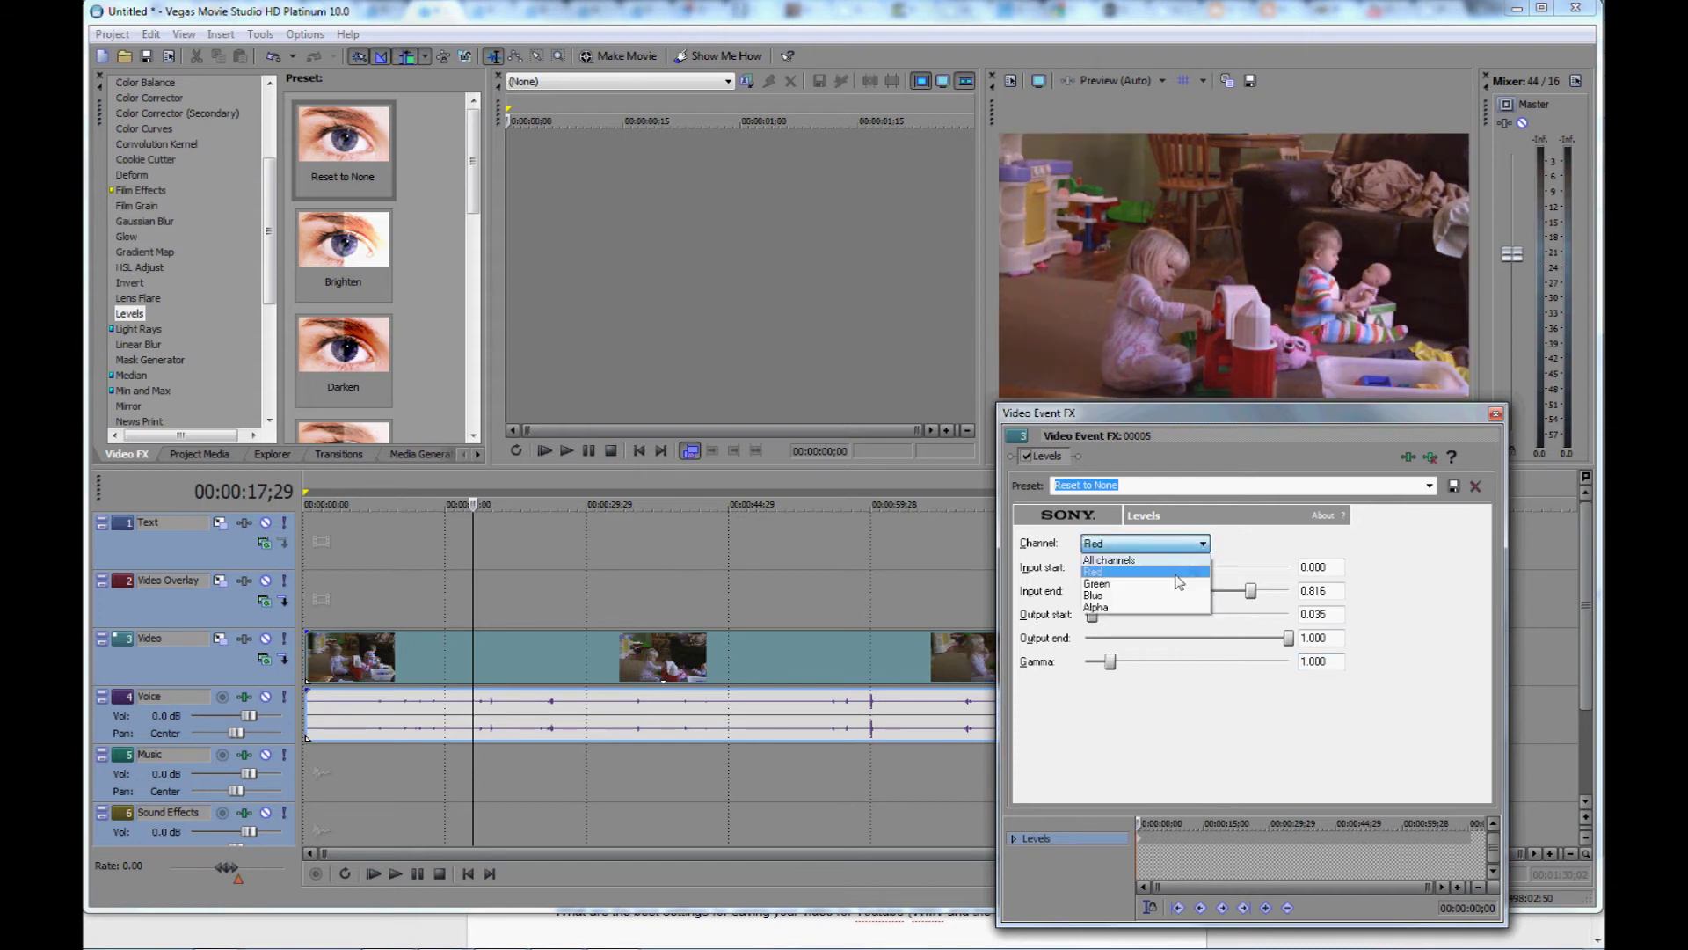
left_click(1176, 585)
left_click(1203, 543)
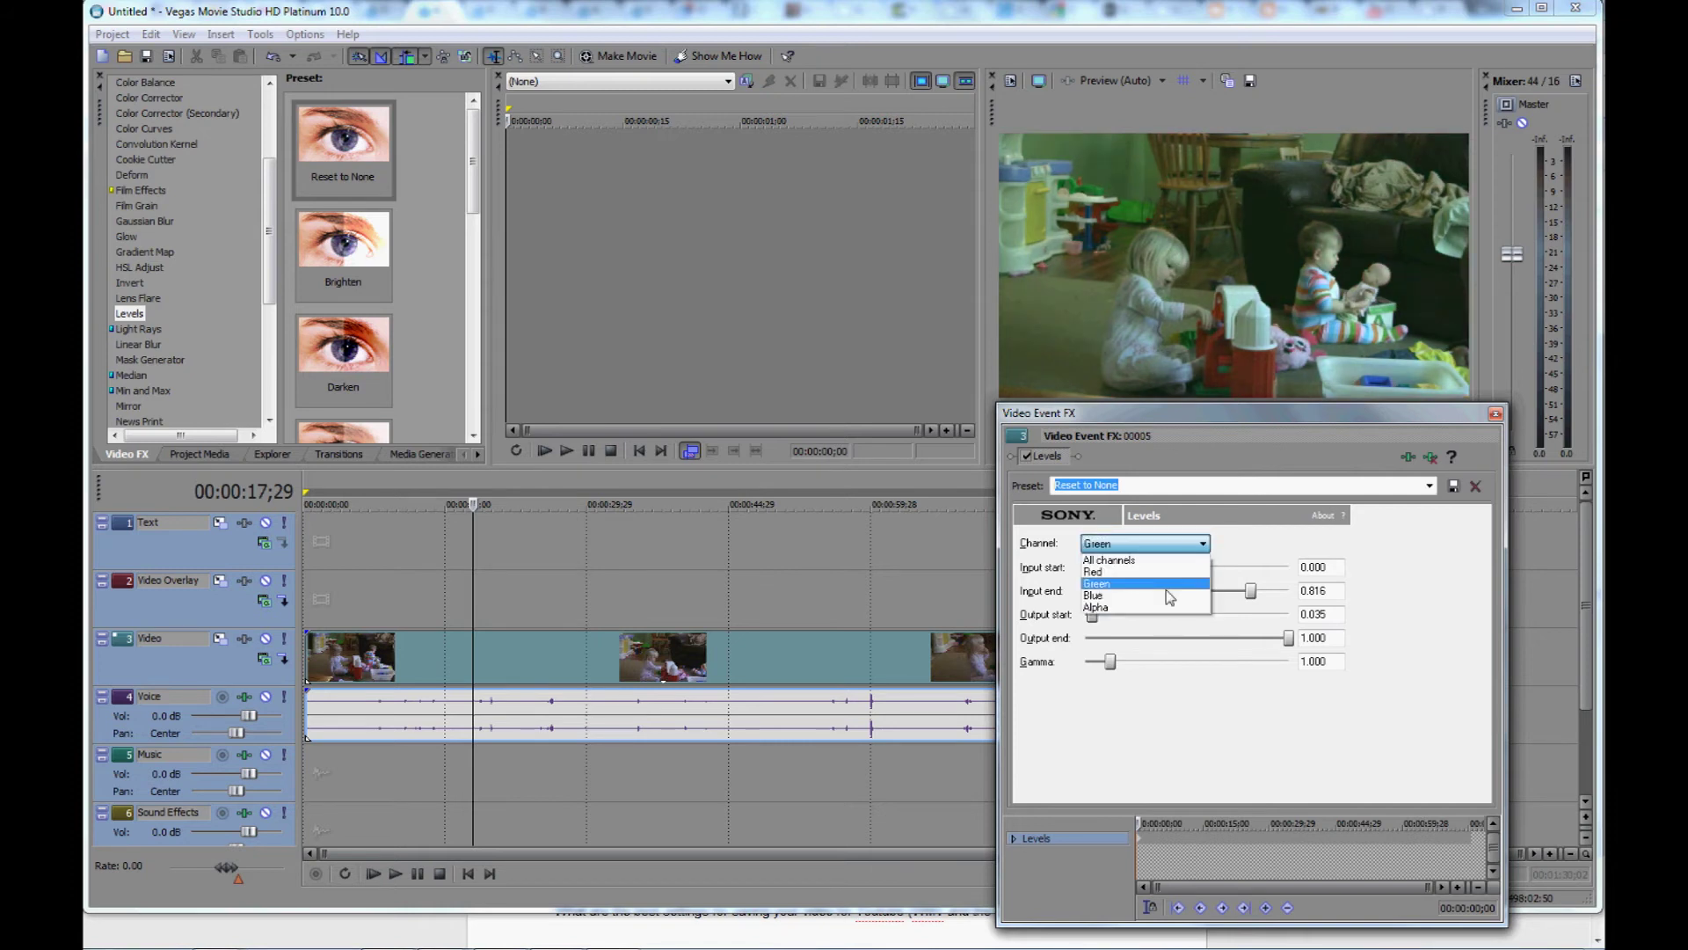
left_click(1169, 595)
left_click(1143, 544)
left_click(1161, 607)
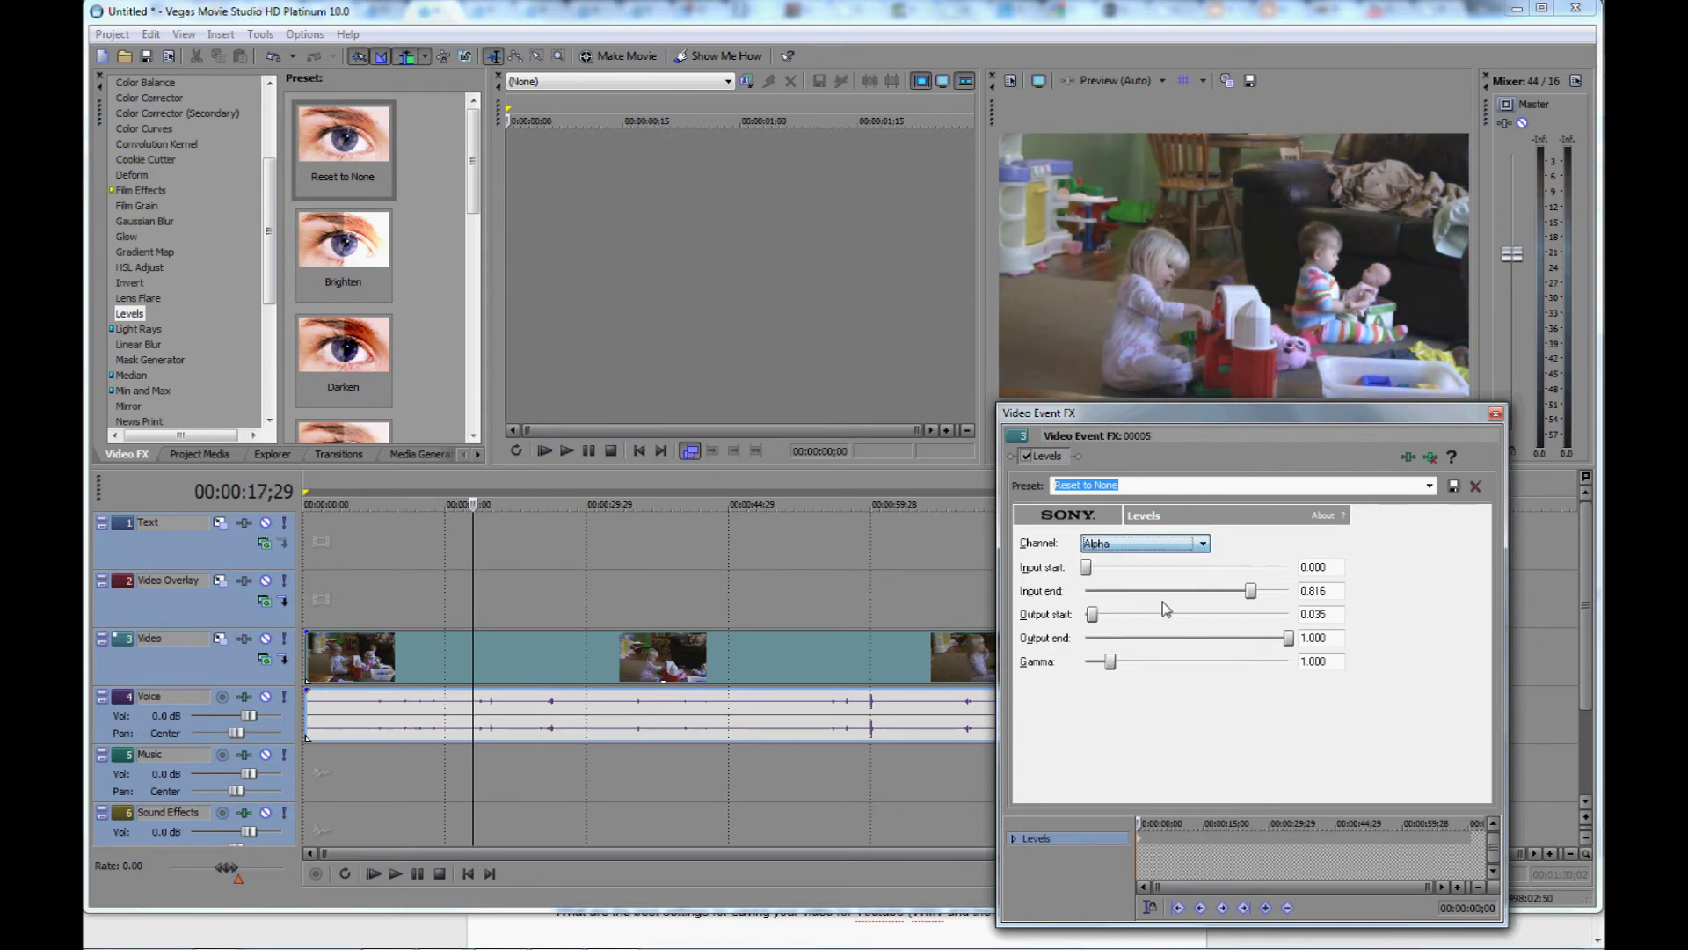
left_click(1204, 543)
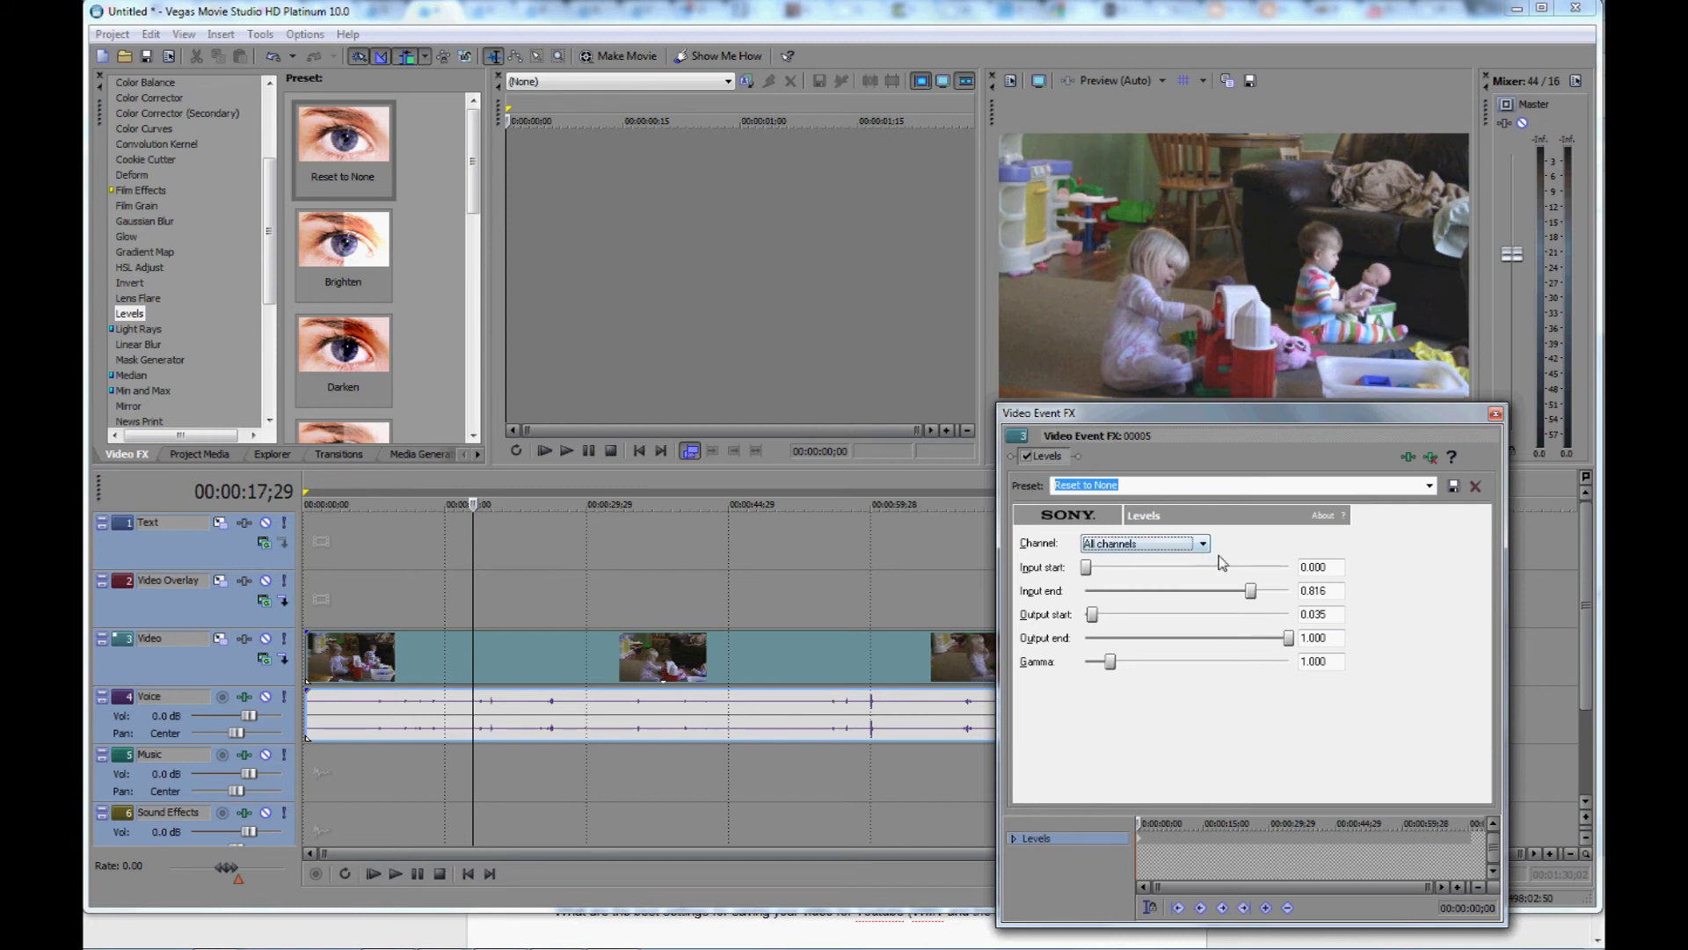
left_click(1026, 456)
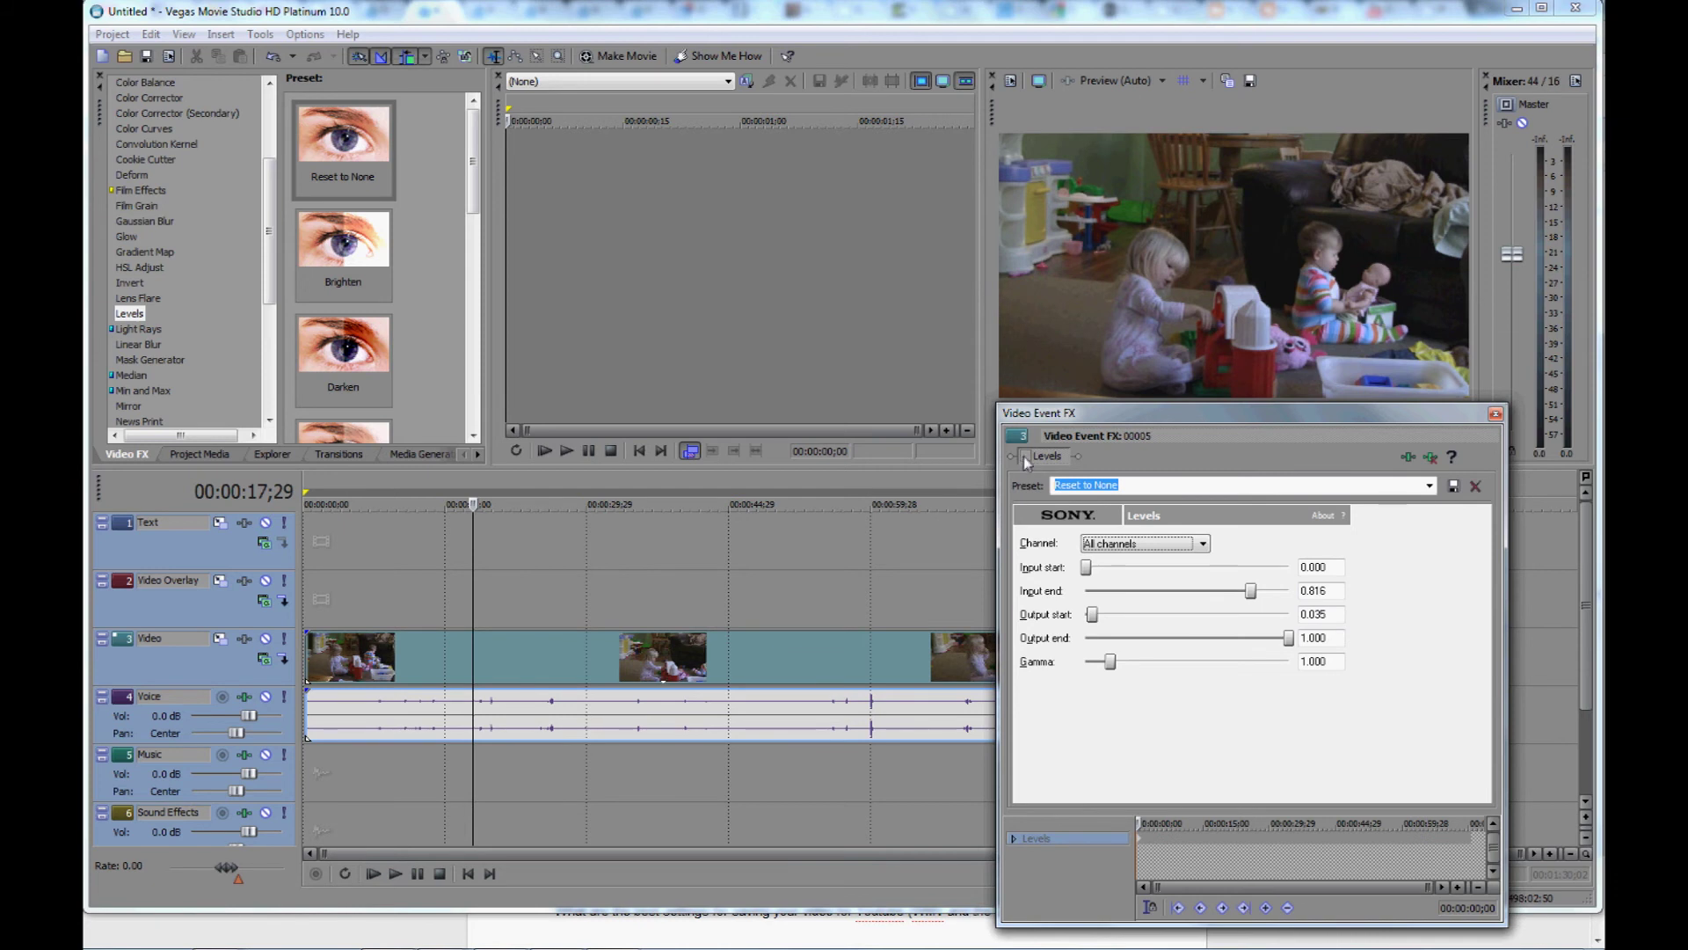
left_click(1026, 456)
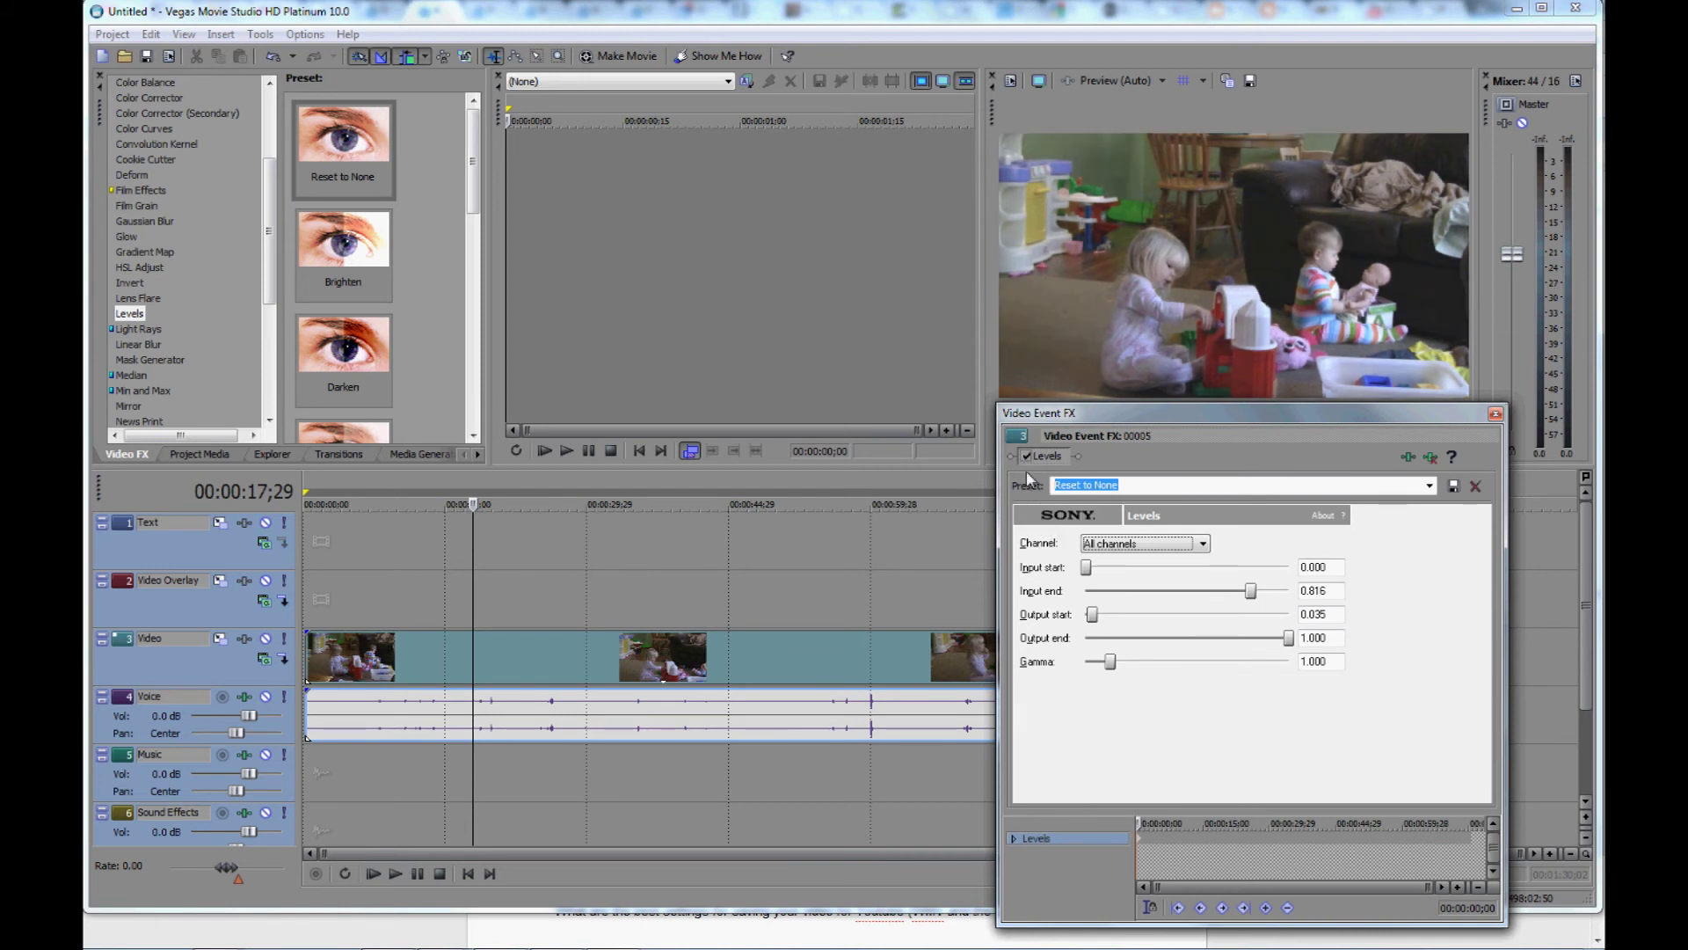
left_click(1027, 457)
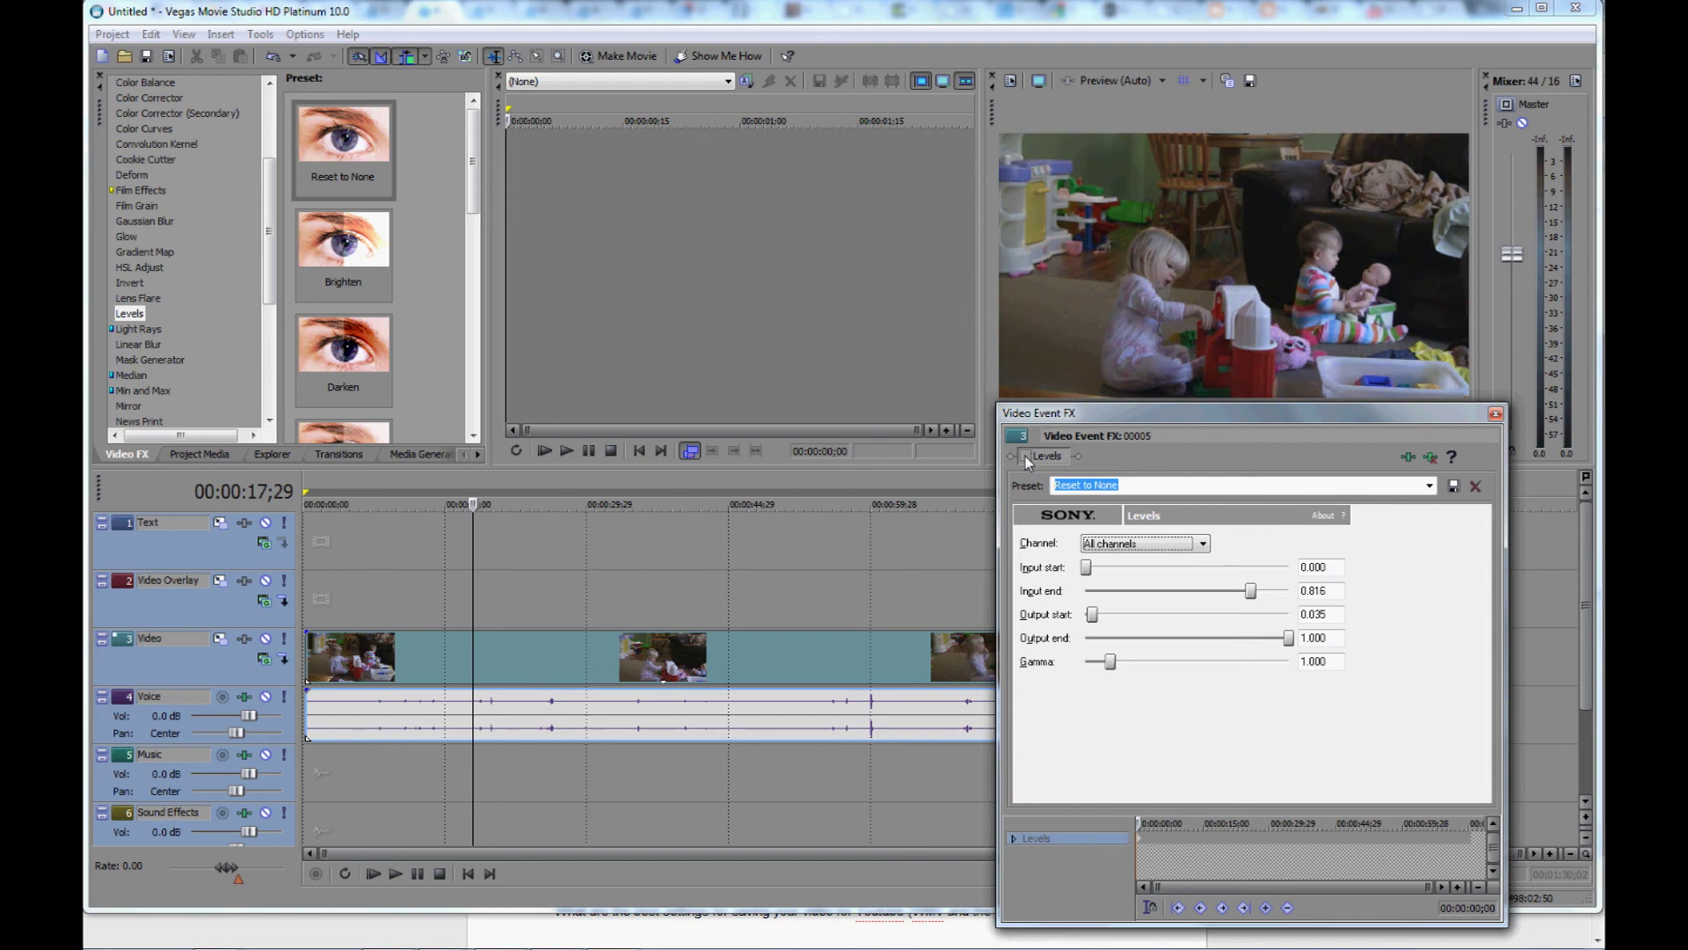
left_click(1027, 456)
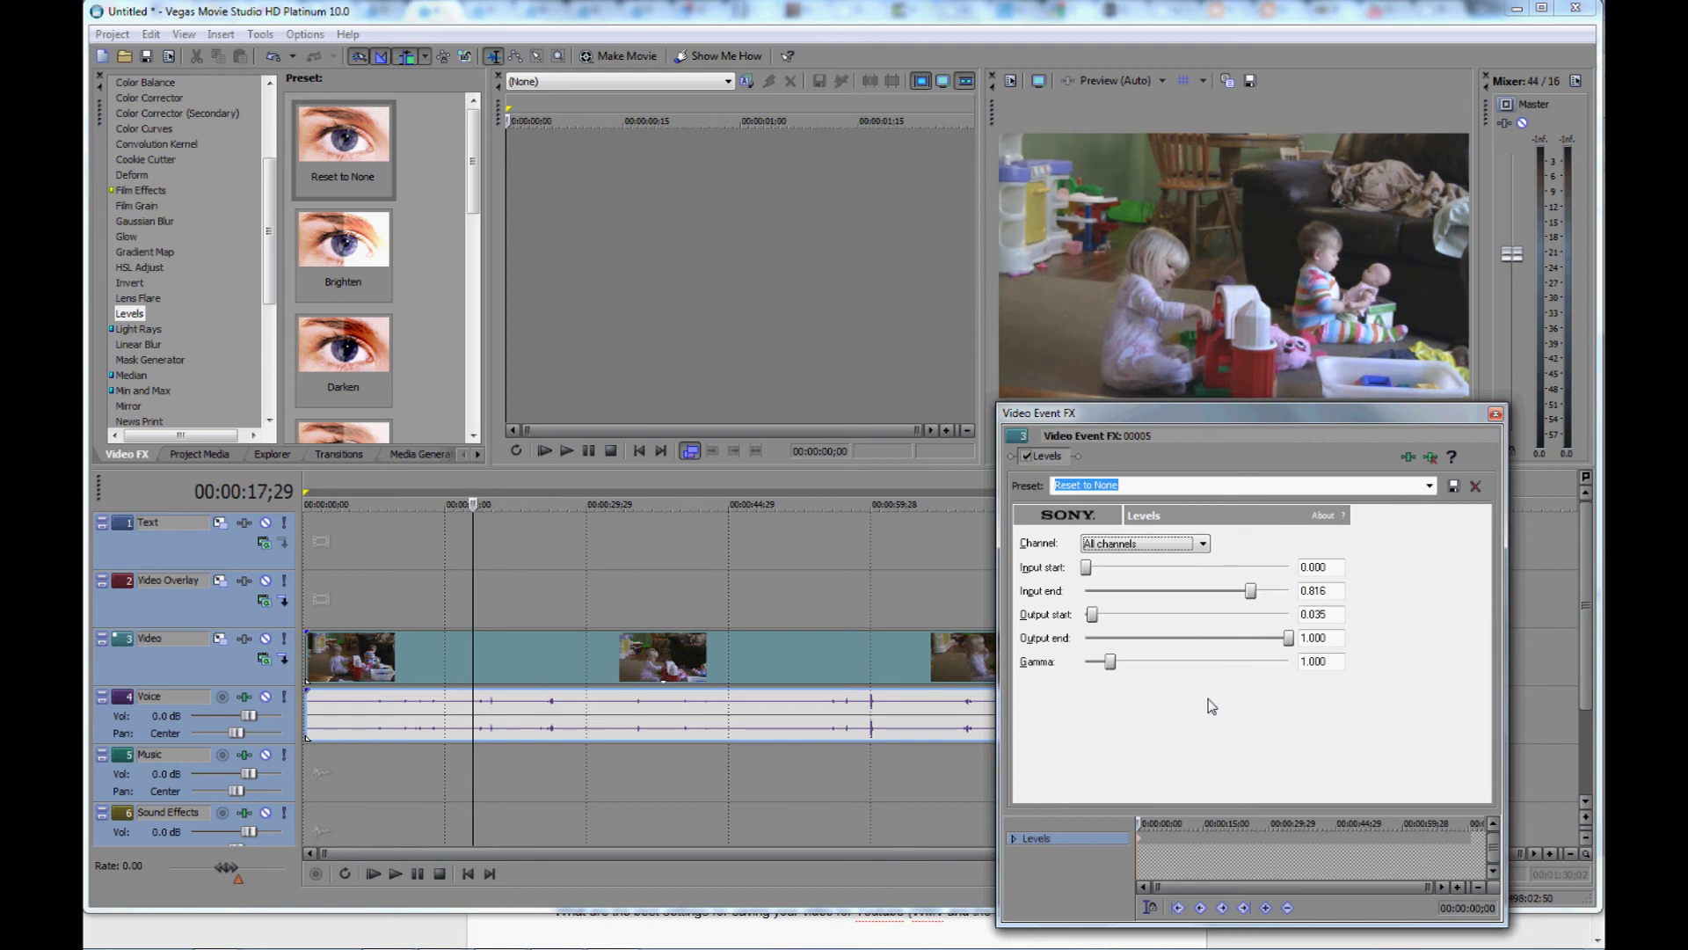
Step: Close the Video Event FX window, keeping the Levels settings on the clip
left_click(1495, 414)
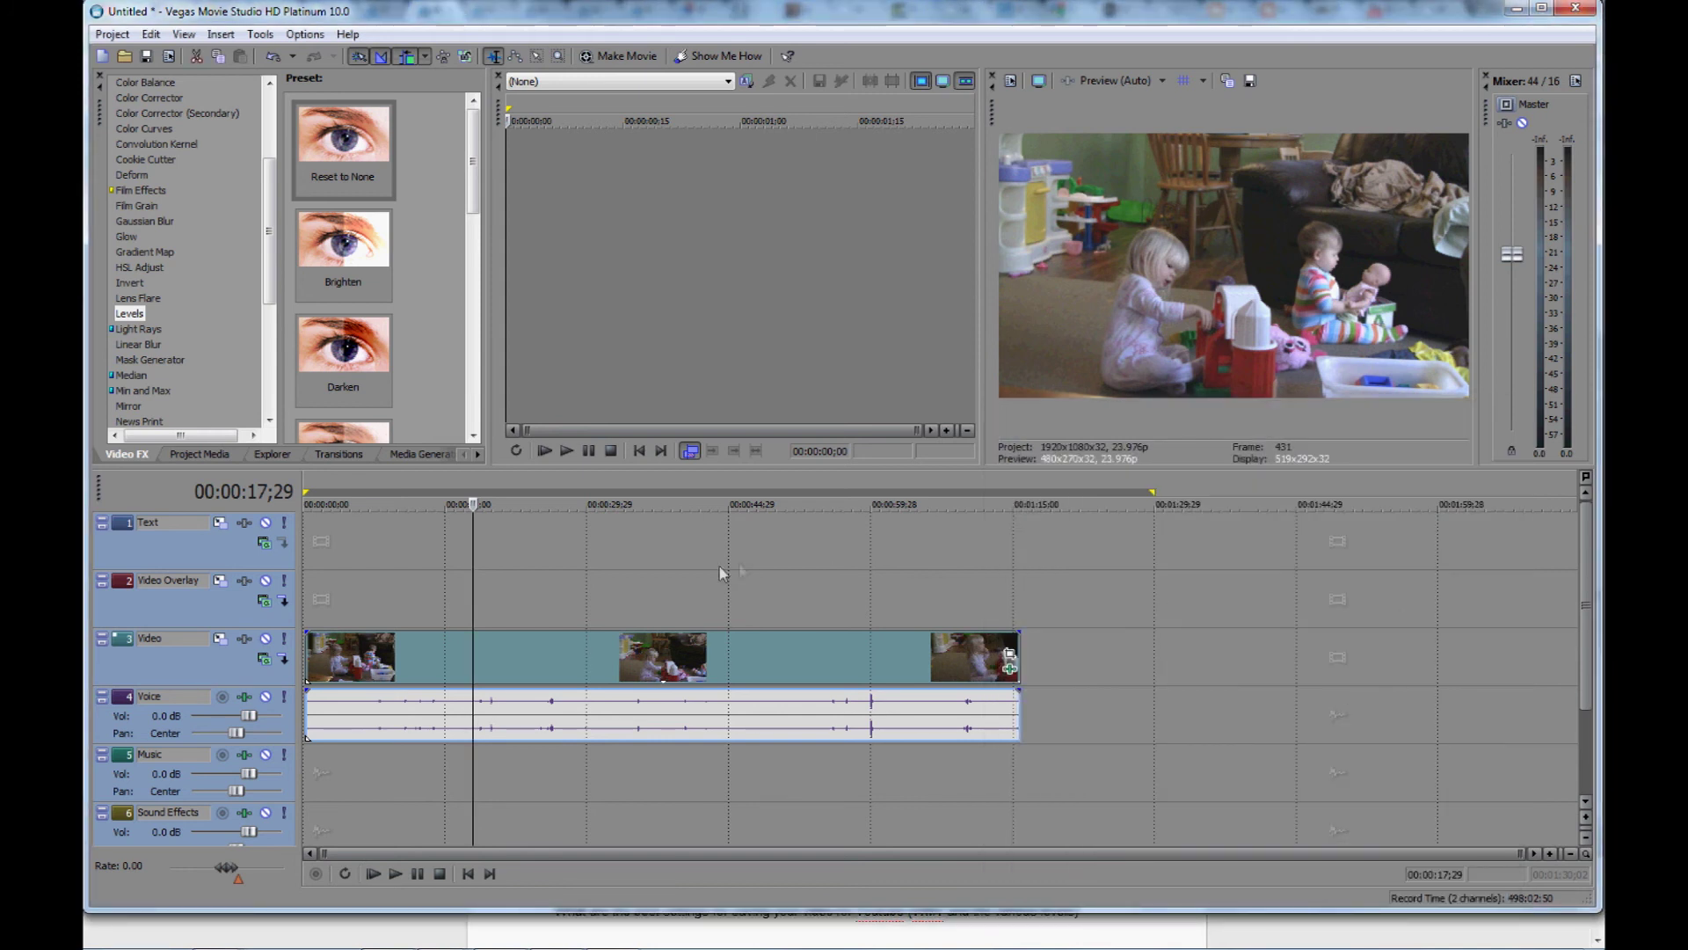